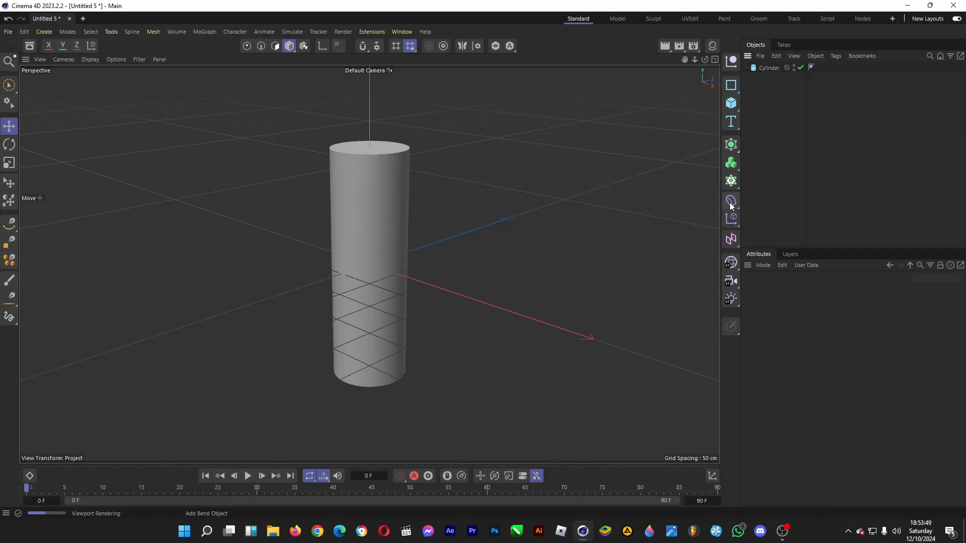
- Add a Bend deformer and make it a child of the Cylinder
{"action": "left_click", "coordinate": [732, 201]}
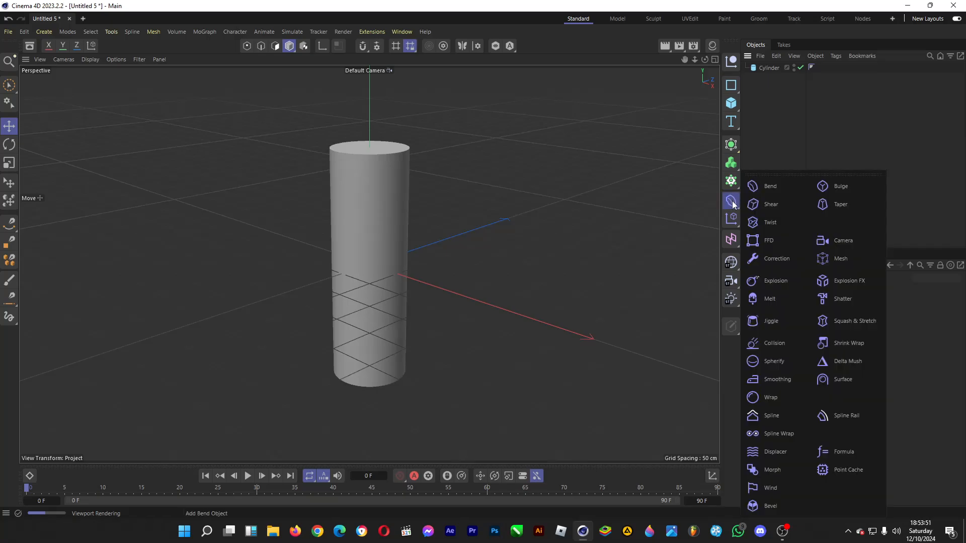
{"action": "left_click", "coordinate": [780, 186]}
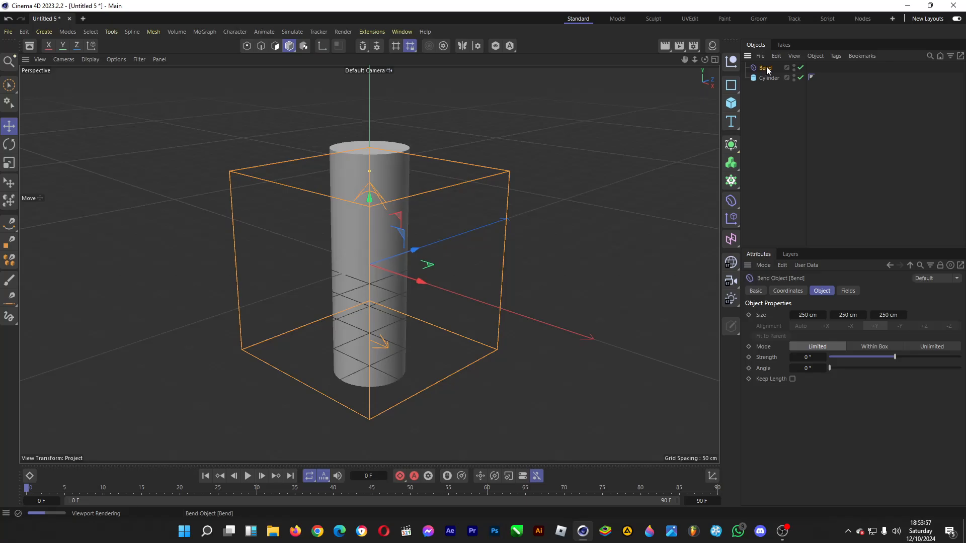
{"action": "left_click_drag", "start_coordinate": [764, 68], "coordinate": [774, 77]}
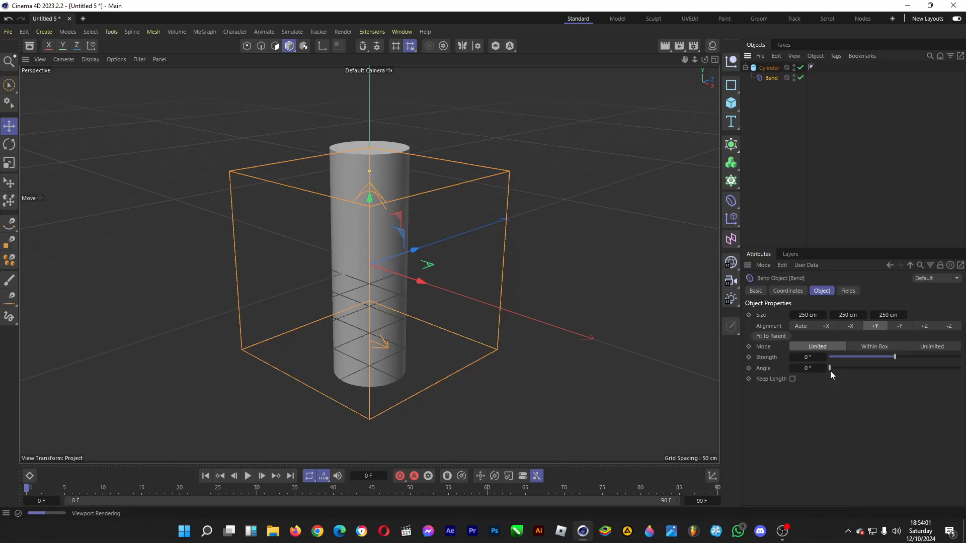
- Vary the Bend deformer's strength down to -360° and back to a slight positive bend, and delete the deformer
{"action": "left_click", "coordinate": [762, 122]}
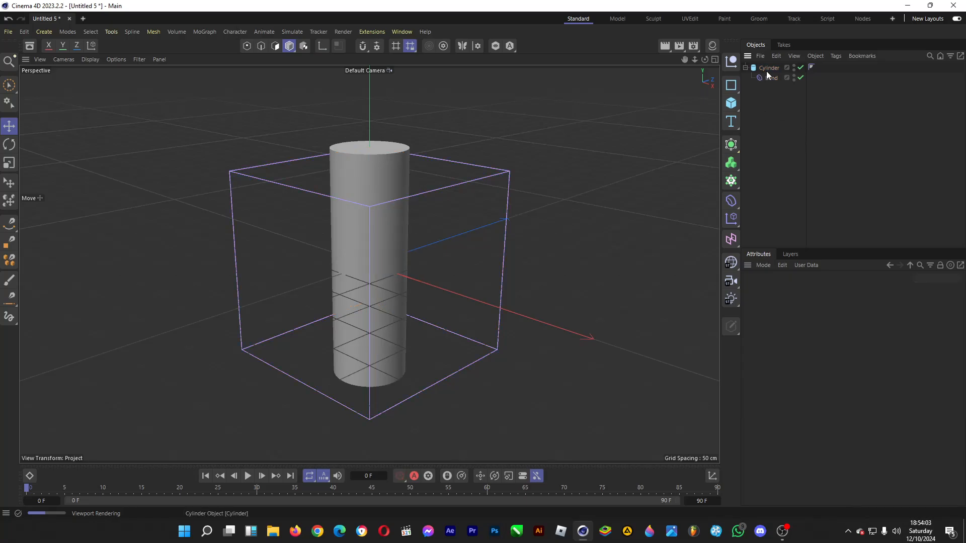
{"action": "left_click", "coordinate": [767, 69]}
{"action": "left_click", "coordinate": [771, 77]}
{"action": "left_click_drag", "start_coordinate": [879, 358], "coordinate": [959, 375]}
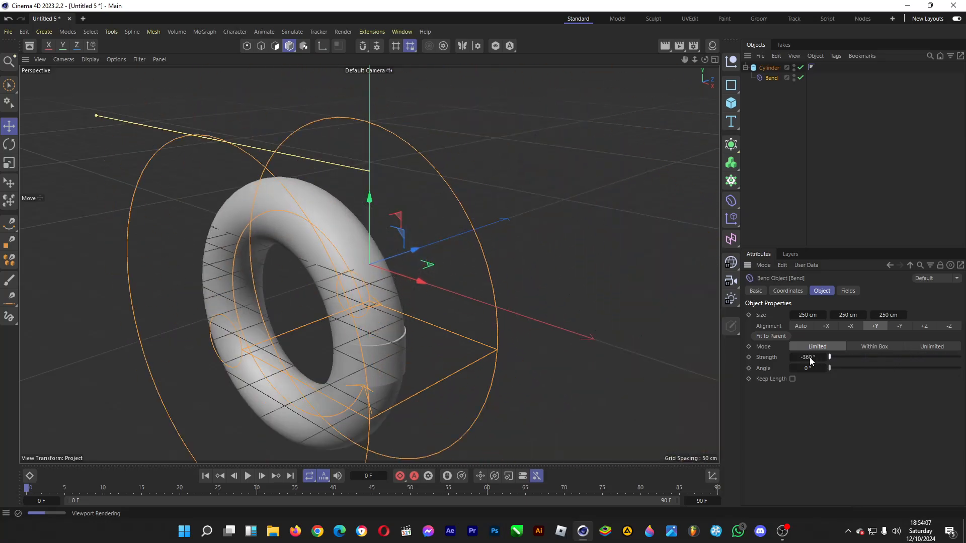
{"action": "left_click_drag", "start_coordinate": [855, 358], "coordinate": [900, 375]}
{"action": "left_click", "coordinate": [774, 77]}
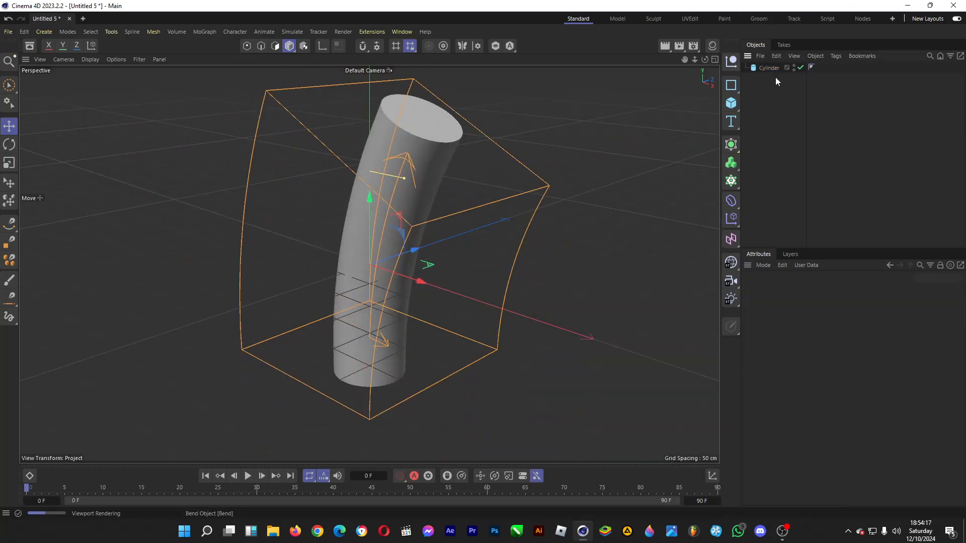
{"action": "key", "text": "Delete"}
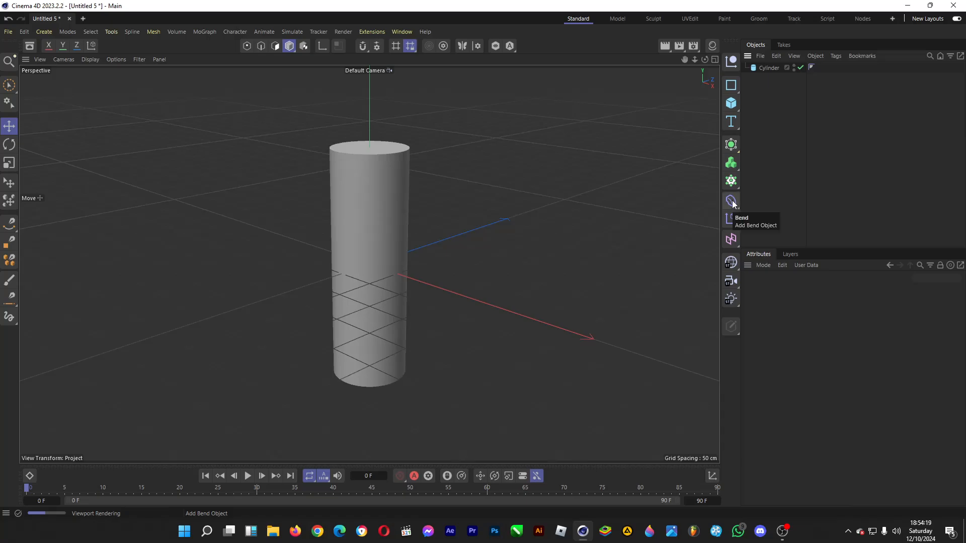
- Add a Shear deformer and make it a child of the Cylinder
{"action": "left_click", "coordinate": [732, 203]}
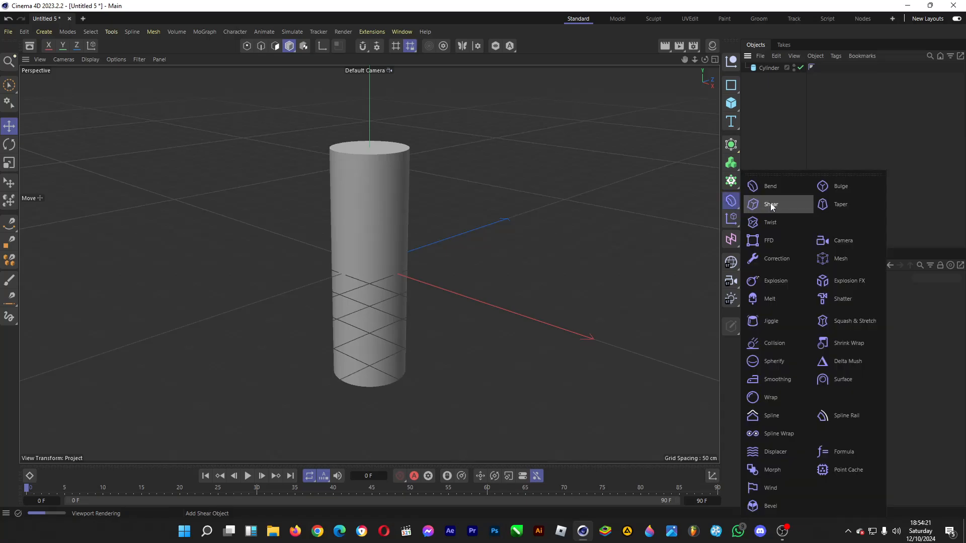
{"action": "left_click", "coordinate": [780, 200]}
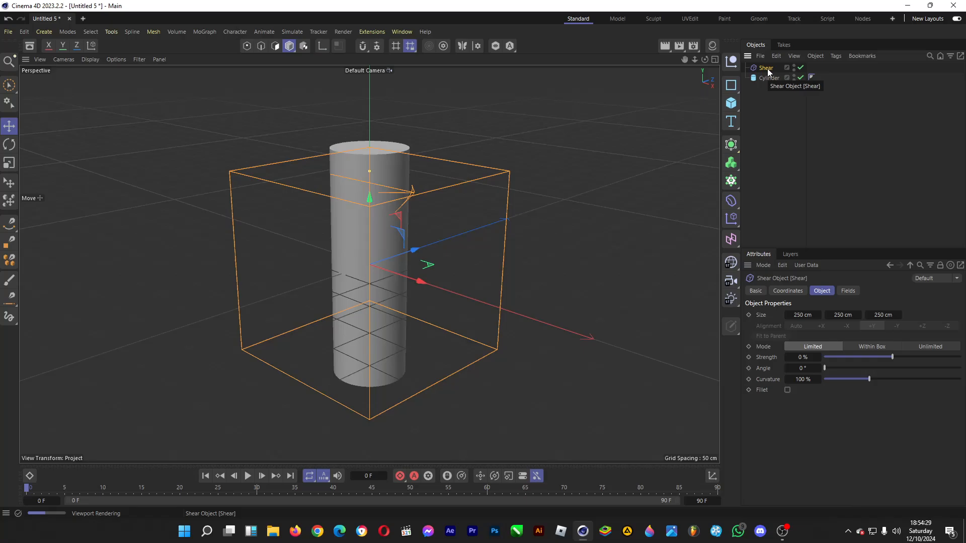
{"action": "left_click_drag", "start_coordinate": [767, 68], "coordinate": [770, 77]}
- Set the Shear deformer's strength to 100%, curvature to 0% and angle to about 278°
{"action": "left_click_drag", "start_coordinate": [889, 357], "coordinate": [960, 358]}
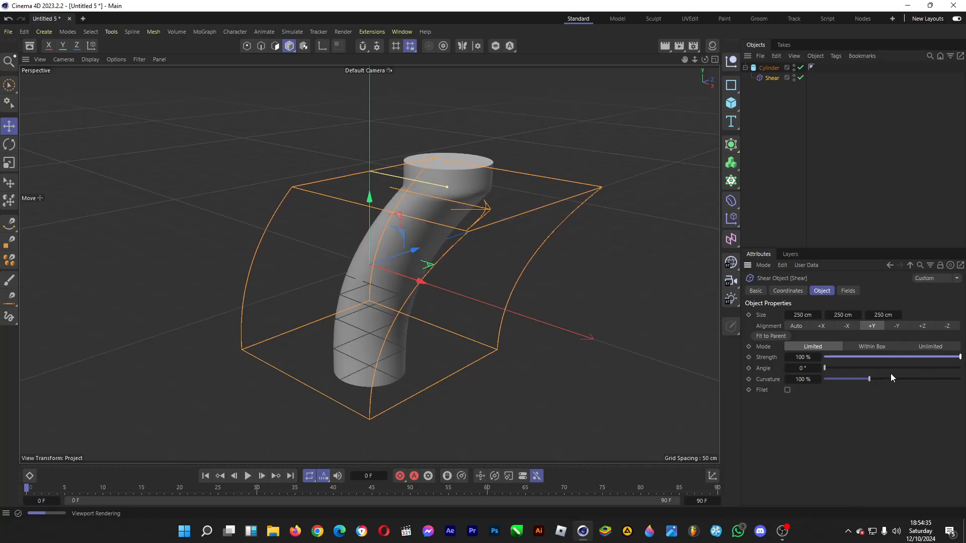
{"action": "left_click_drag", "start_coordinate": [891, 374], "coordinate": [731, 382]}
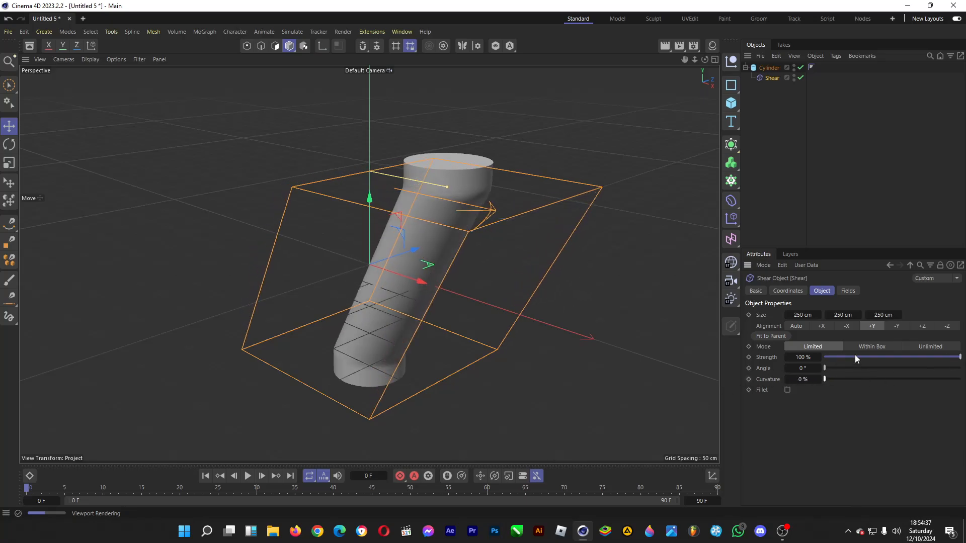
{"action": "left_click_drag", "start_coordinate": [919, 357], "coordinate": [965, 372]}
{"action": "left_click_drag", "start_coordinate": [839, 371], "coordinate": [929, 368]}
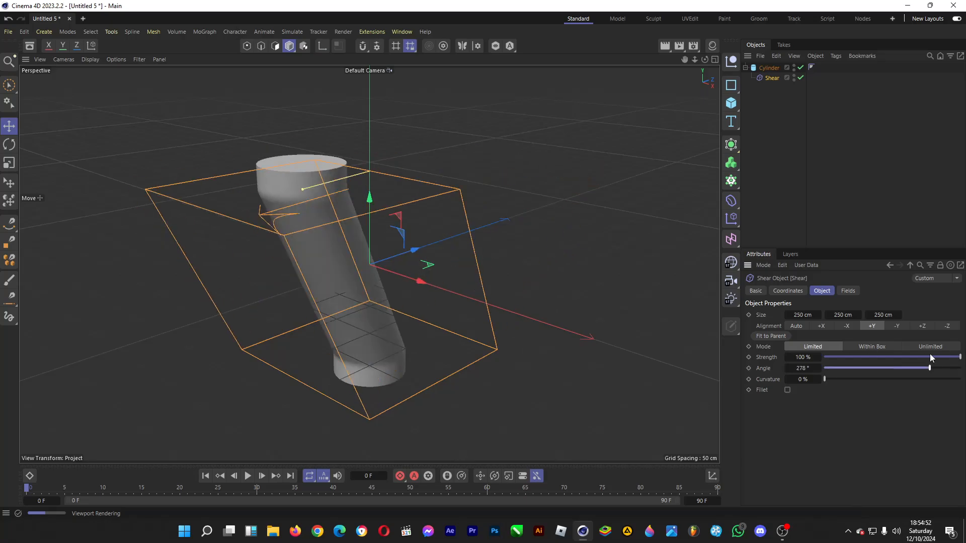
- Delete the Shear deformer from the Cylinder and leave nothing selected
{"action": "left_click_drag", "start_coordinate": [771, 78], "coordinate": [775, 122]}
{"action": "key", "text": "Delete"}
{"action": "left_click", "coordinate": [770, 71]}
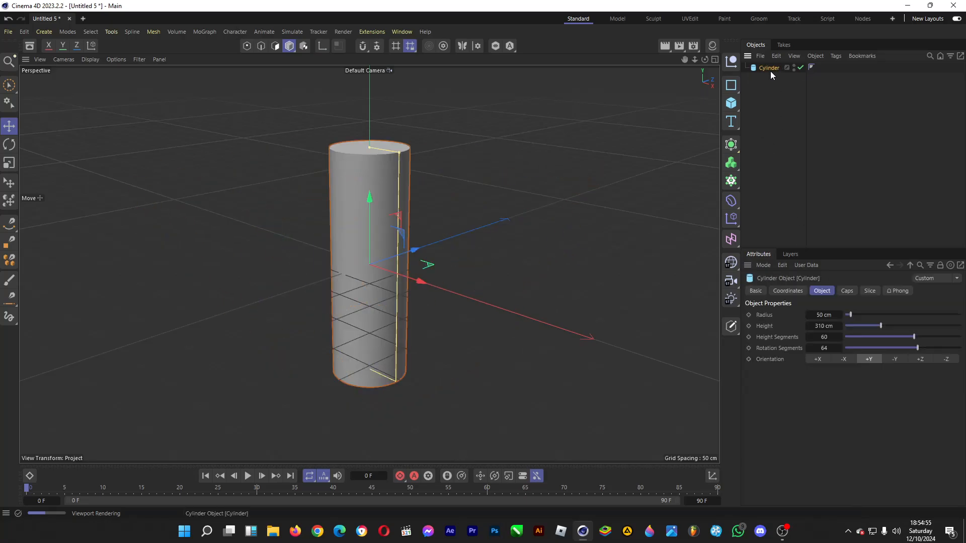
{"action": "left_click", "coordinate": [781, 142]}
- Add a Twist deformer and make it a child of the Cylinder
{"action": "left_click", "coordinate": [731, 201]}
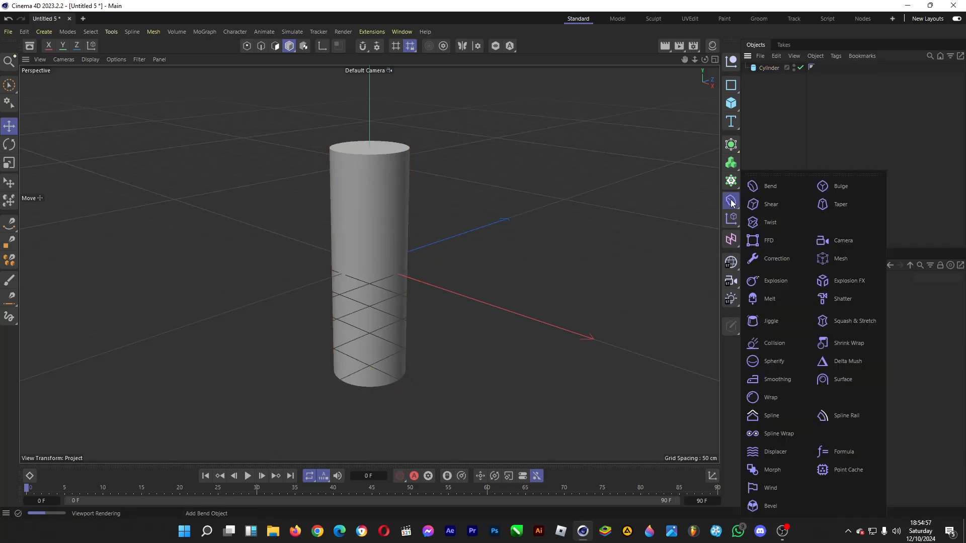
{"action": "left_click", "coordinate": [765, 222]}
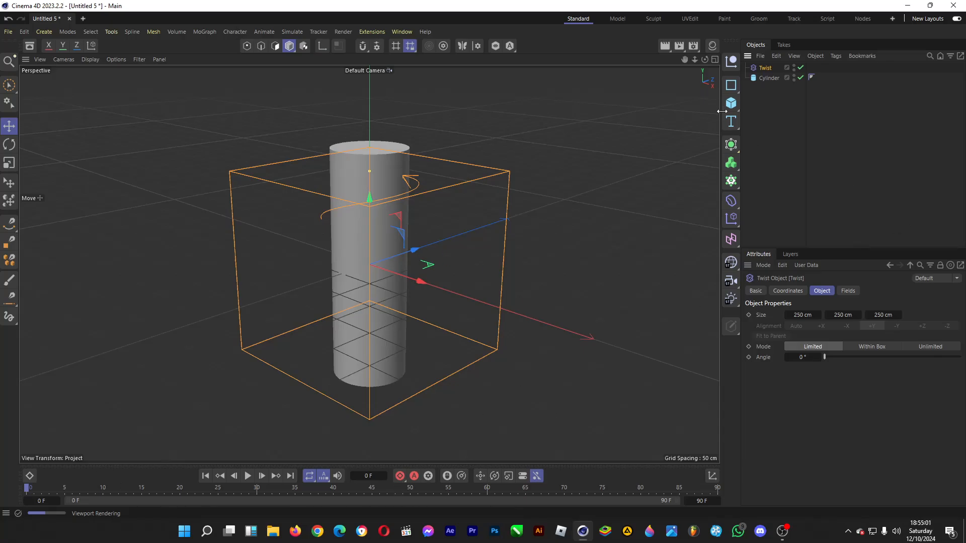
{"action": "left_click_drag", "start_coordinate": [759, 70], "coordinate": [763, 77]}
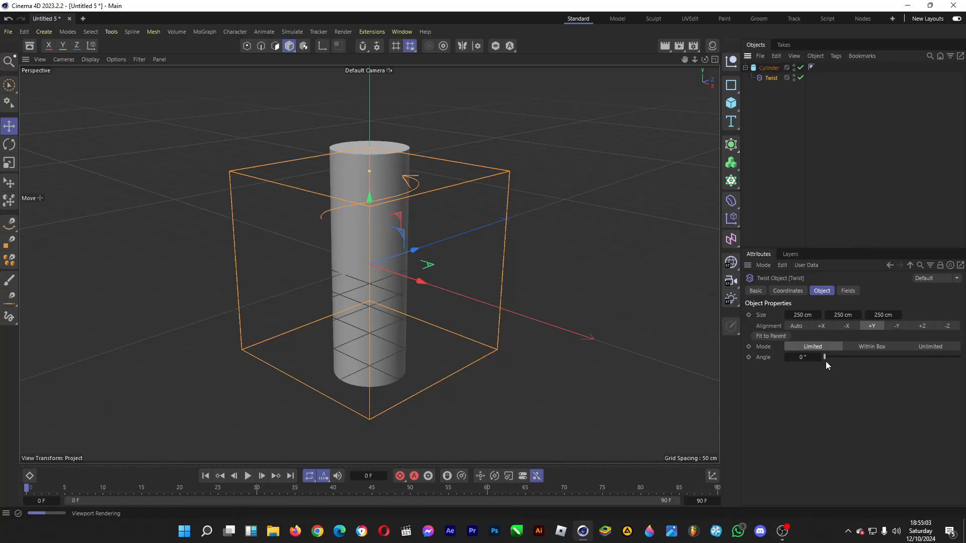
- Test the Twist angle with the +Y and -X alignments in Limited mode, undoing each angle change
{"action": "left_click_drag", "start_coordinate": [825, 361], "coordinate": [911, 363]}
{"action": "key", "text": "ctrl+z"}
{"action": "left_click", "coordinate": [879, 348]}
{"action": "left_click", "coordinate": [830, 346]}
{"action": "left_click", "coordinate": [845, 327]}
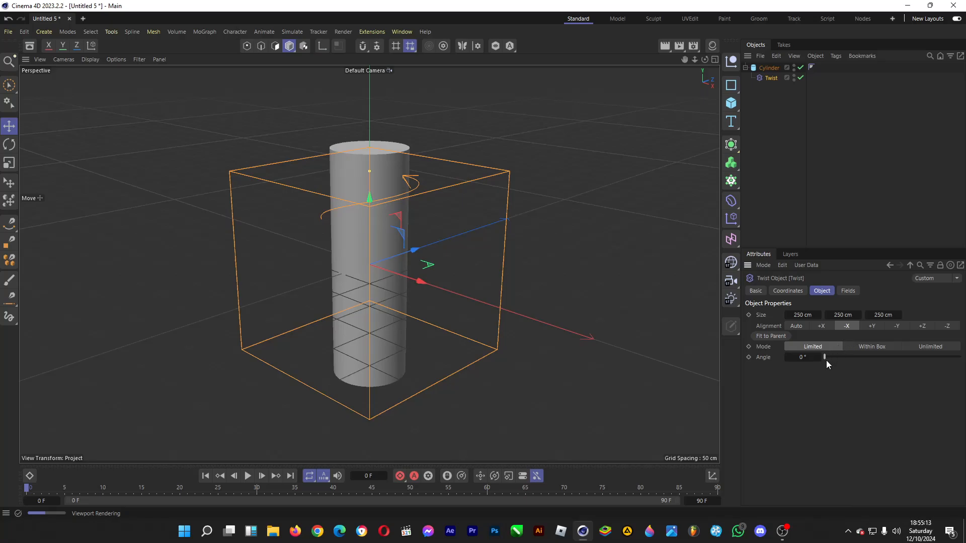
{"action": "left_click_drag", "start_coordinate": [826, 359], "coordinate": [904, 357]}
{"action": "key", "text": "ctrl+z"}
- Try other alignment directions for the Twist deformer and set its alignment to +Y
{"action": "left_click", "coordinate": [898, 328]}
{"action": "key", "text": "ctrl+z"}
{"action": "left_click", "coordinate": [917, 330]}
{"action": "key", "text": "ctrl+z"}
{"action": "left_click", "coordinate": [877, 325]}
- Try the Twist deformer in Unlimited mode with a raised angle, and undo both changes
{"action": "left_click", "coordinate": [941, 347]}
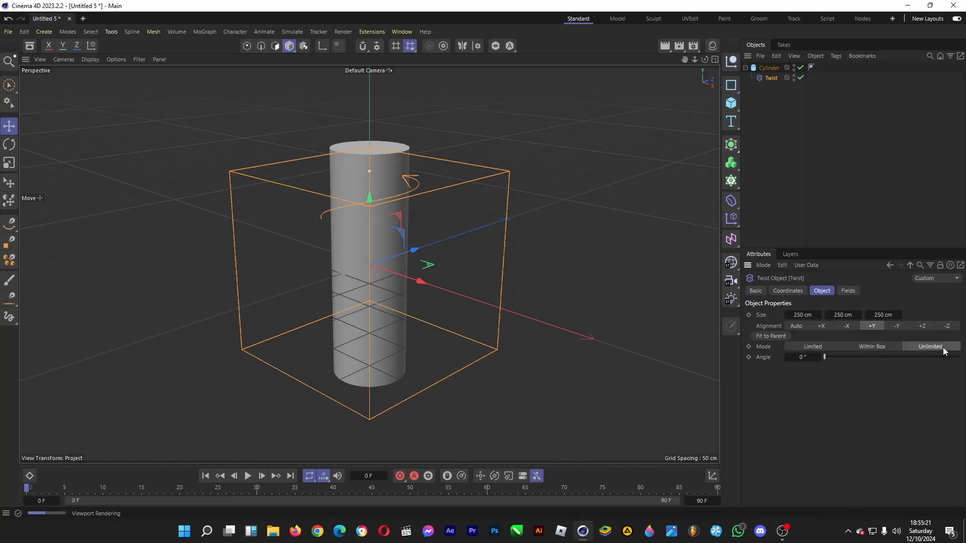
{"action": "left_click_drag", "start_coordinate": [836, 358], "coordinate": [913, 358]}
{"action": "key", "text": "ctrl+z"}
{"action": "key", "text": "ctrl+z"}
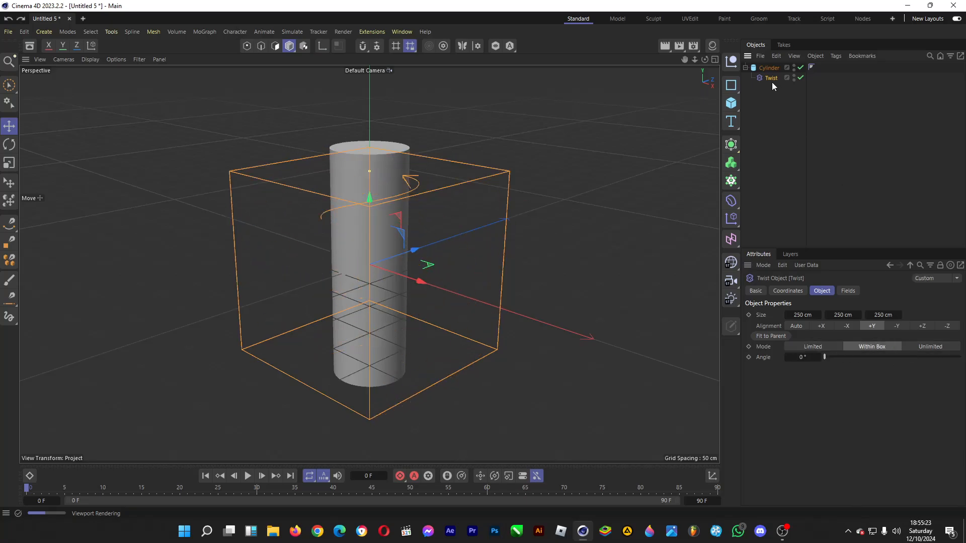
- Delete the cylinder with its Twist deformer and add a default cube in its place
{"action": "key", "text": "Delete"}
{"action": "left_click", "coordinate": [732, 103]}
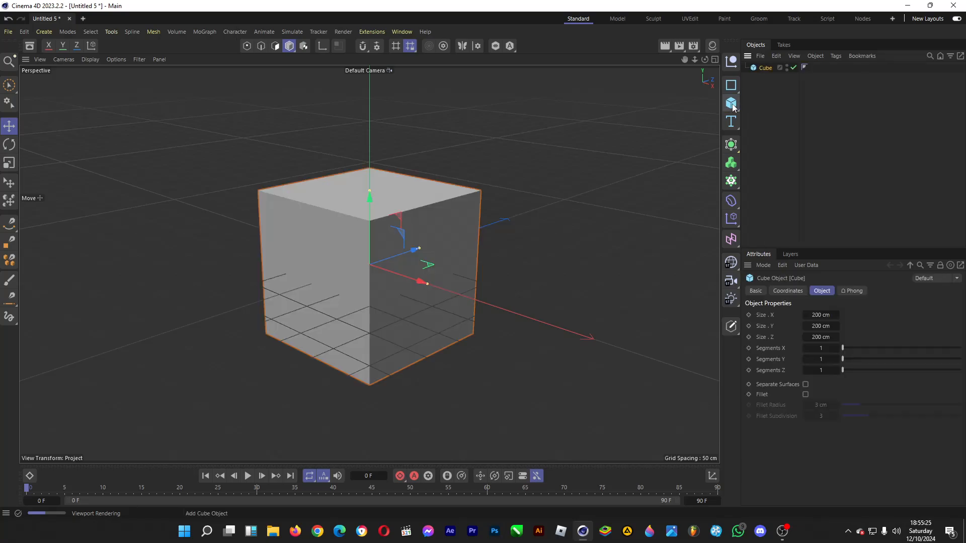
{"action": "left_click", "coordinate": [760, 117]}
- Add a Twist deformer as a child of the Cube and try changing its angle
{"action": "left_click", "coordinate": [730, 201]}
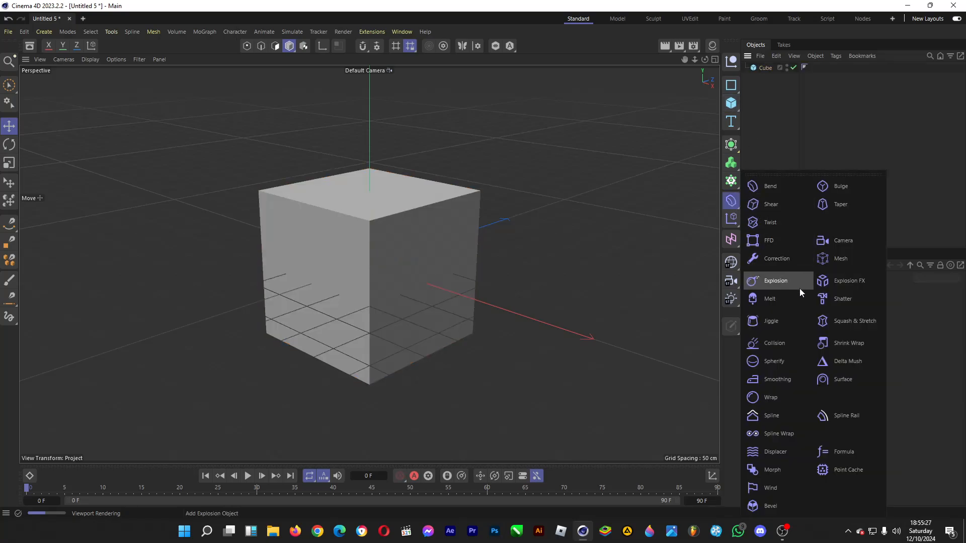
{"action": "left_click", "coordinate": [773, 225], "text": "shift"}
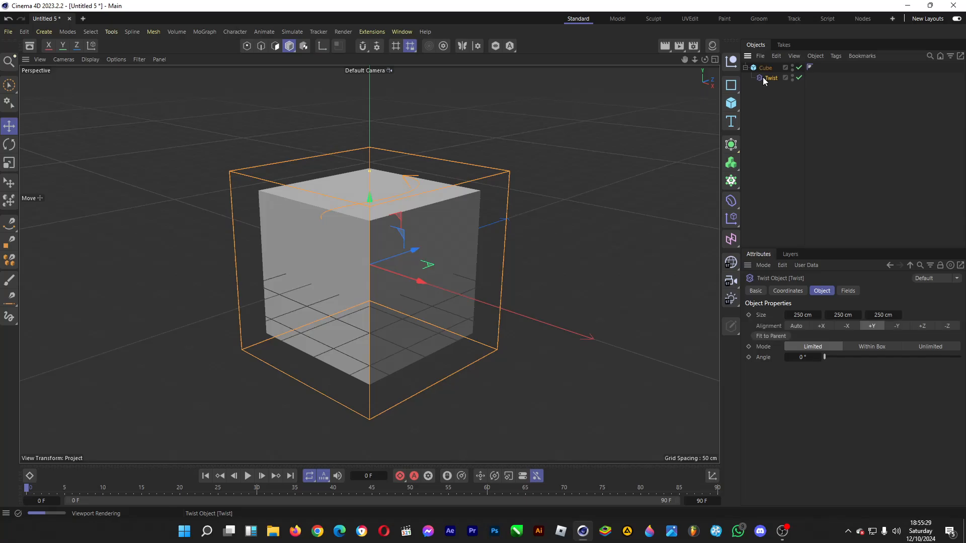
{"action": "left_click_drag", "start_coordinate": [831, 357], "coordinate": [813, 373]}
- Undo the cube test until the cylinder is restored, and delete the cylinder's Twist deformer
{"action": "key", "text": "ctrl+z"}
{"action": "key", "text": "ctrl+z"}
{"action": "key", "text": "ctrl+z"}
{"action": "key", "text": "ctrl+z"}
{"action": "key", "text": "ctrl+z"}
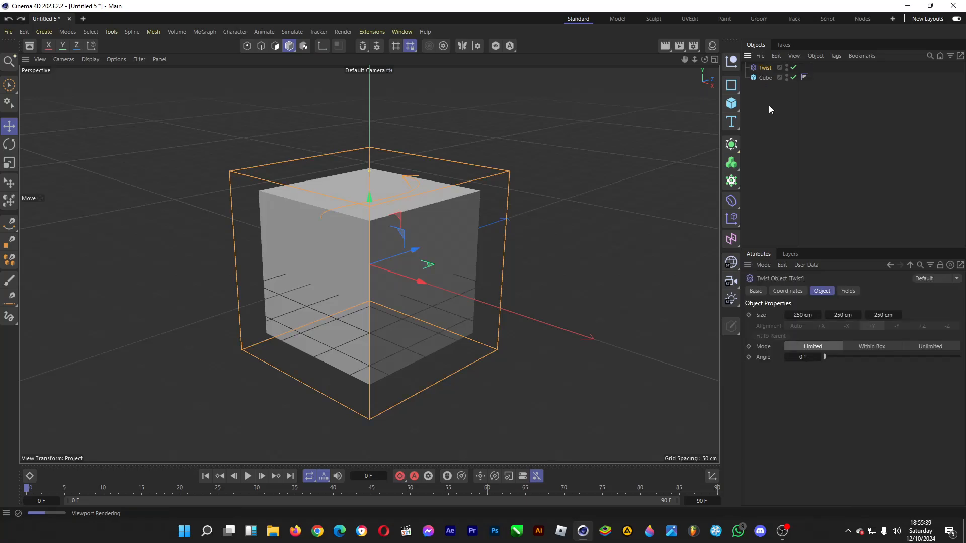
{"action": "left_click", "coordinate": [766, 78]}
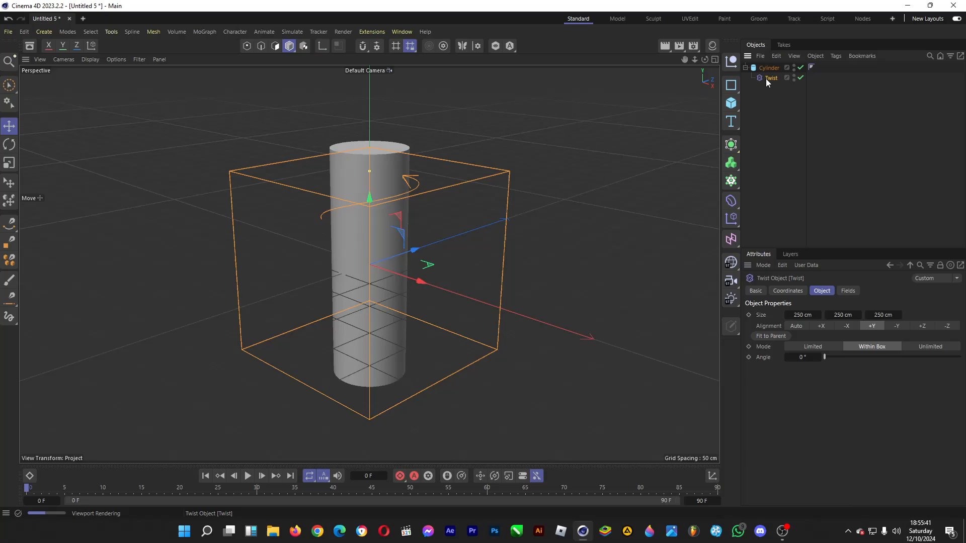
{"action": "key", "text": "Delete"}
- Add a Bulge deformer as a child of the Cylinder and set its strength to 100%
{"action": "left_click", "coordinate": [730, 201]}
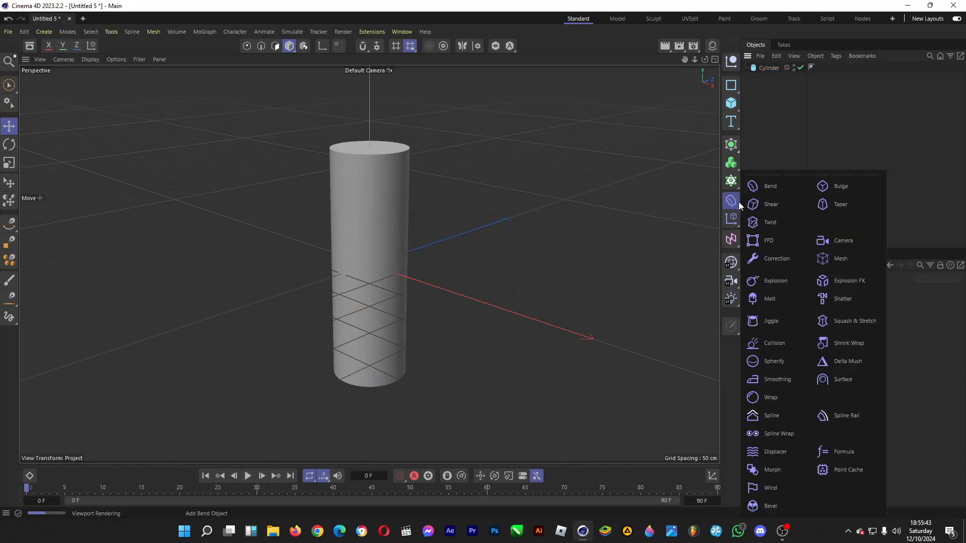
{"action": "left_click", "coordinate": [821, 190]}
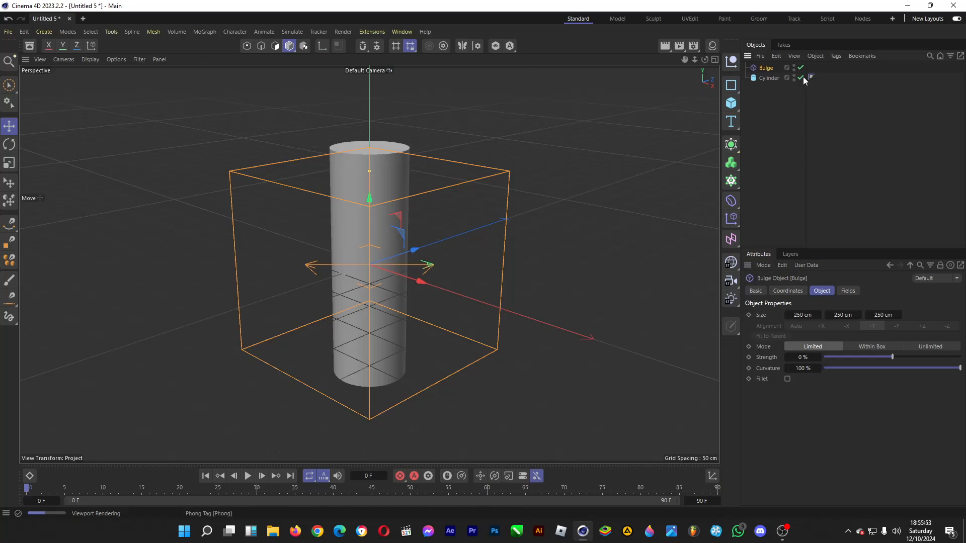
{"action": "left_click_drag", "start_coordinate": [766, 76], "coordinate": [768, 78]}
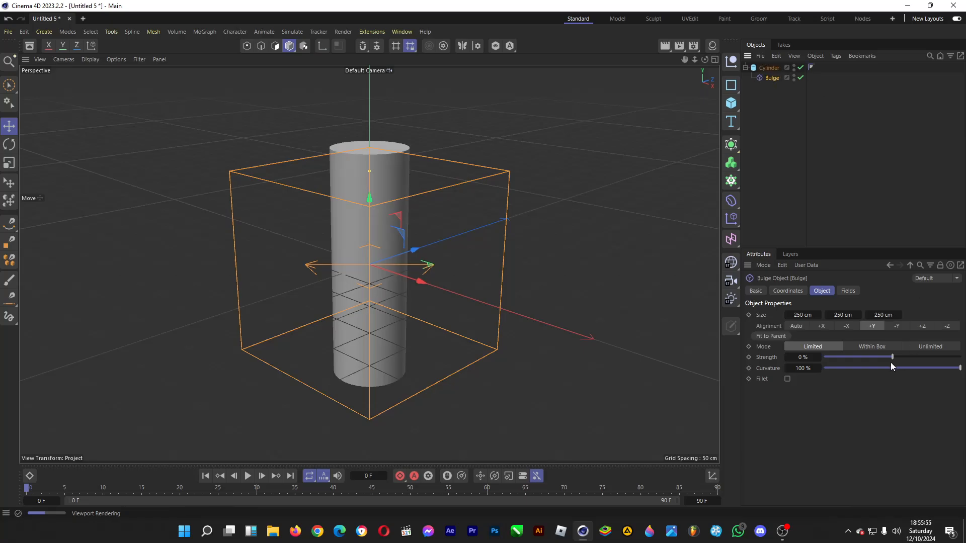
{"action": "left_click_drag", "start_coordinate": [895, 358], "coordinate": [963, 361]}
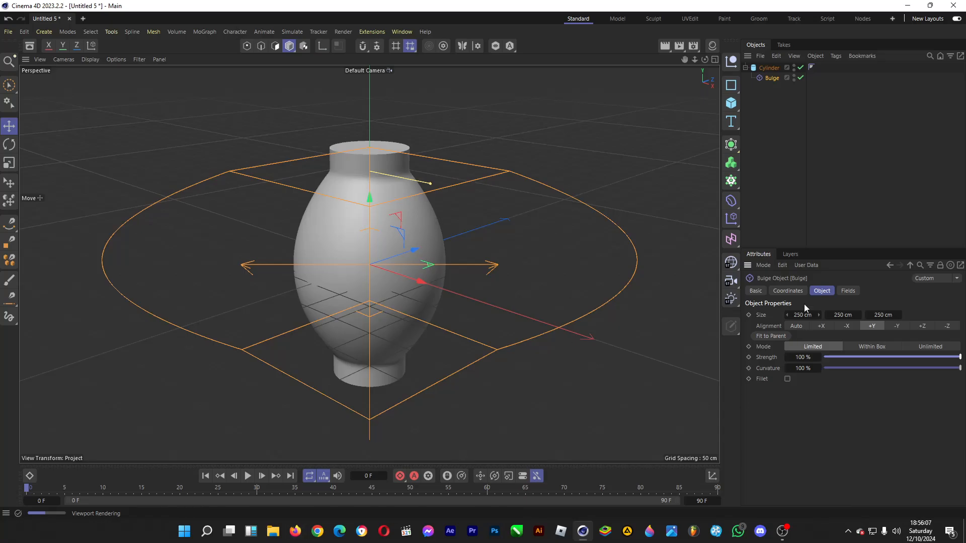
- Merge the bulged cylinder and its deformer into one polygon object with Connect Objects + Delete
{"action": "left_click", "coordinate": [769, 68]}
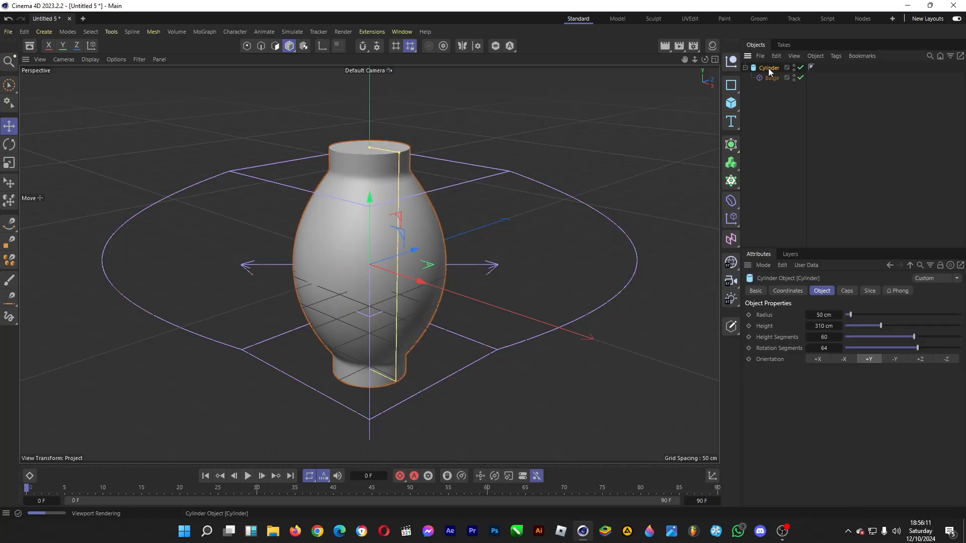
{"action": "right_click", "coordinate": [769, 71]}
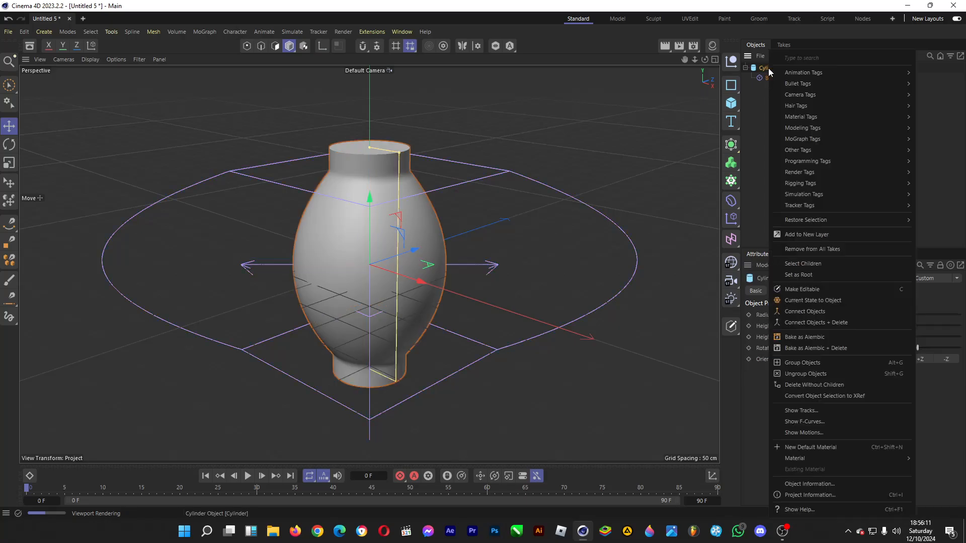
{"action": "left_click", "coordinate": [816, 324]}
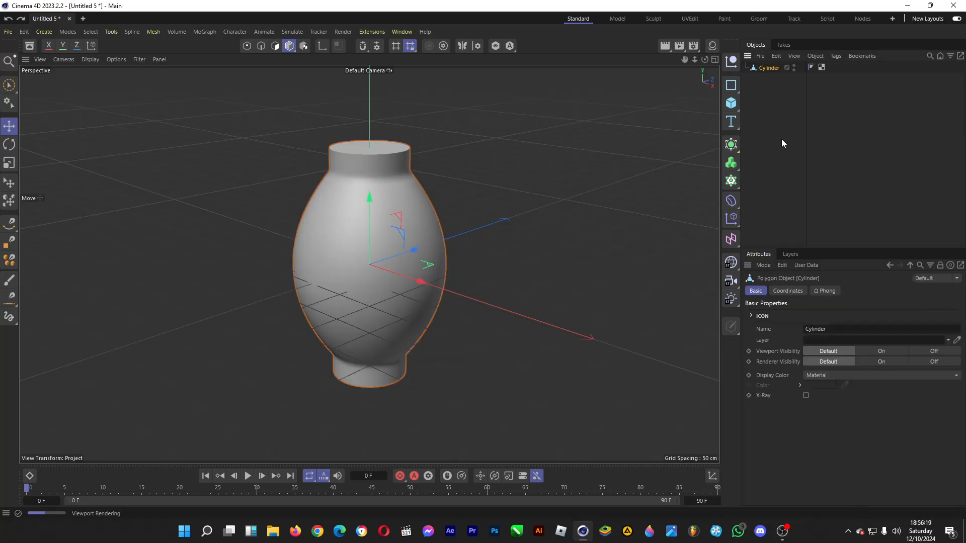
- Undo the merge of the cylinder and delete its Bulge deformer
{"action": "key", "text": "ctrl+z"}
{"action": "key", "text": "ctrl+z"}
{"action": "key", "text": "Delete"}
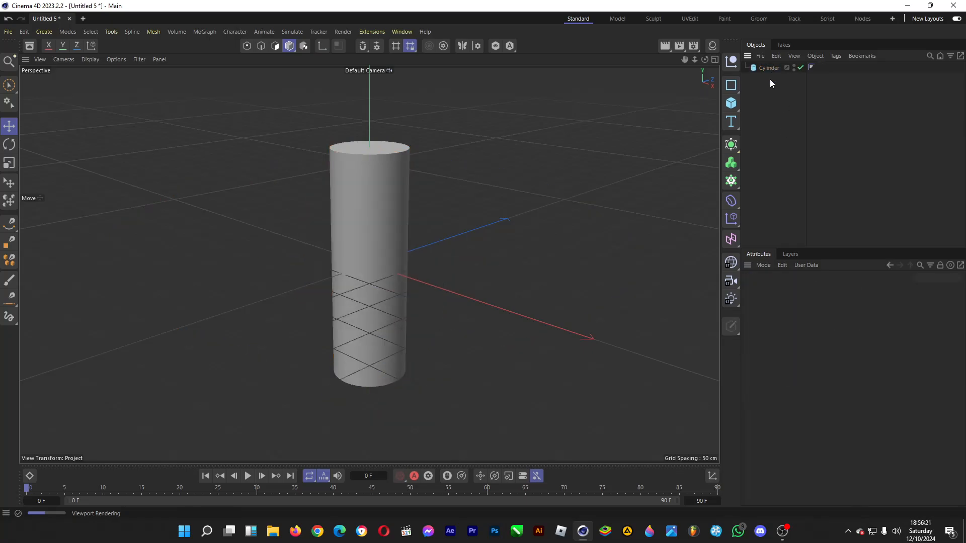
- Add a Taper deformer alongside the Cylinder and try its strength, leaving it at 0%
{"action": "left_click", "coordinate": [731, 201]}
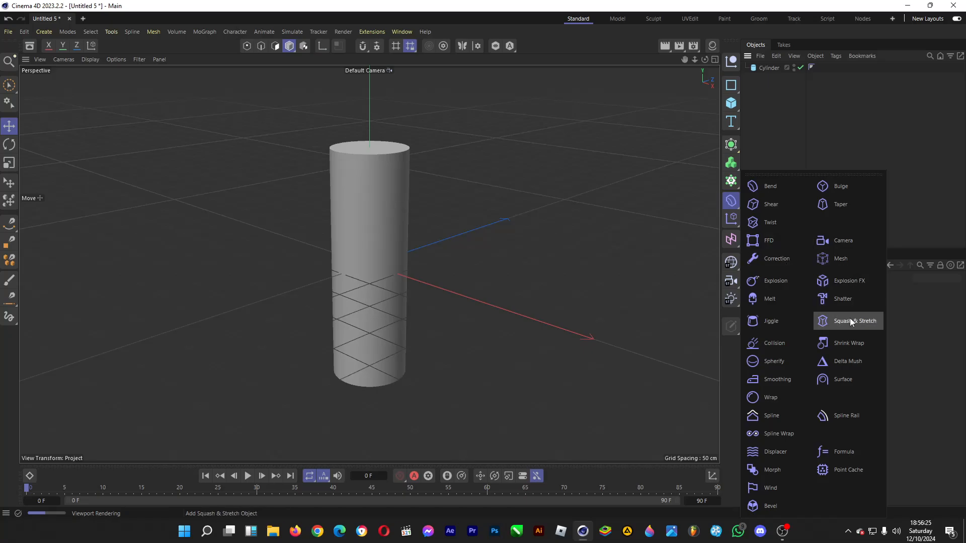
{"action": "left_click", "coordinate": [834, 205]}
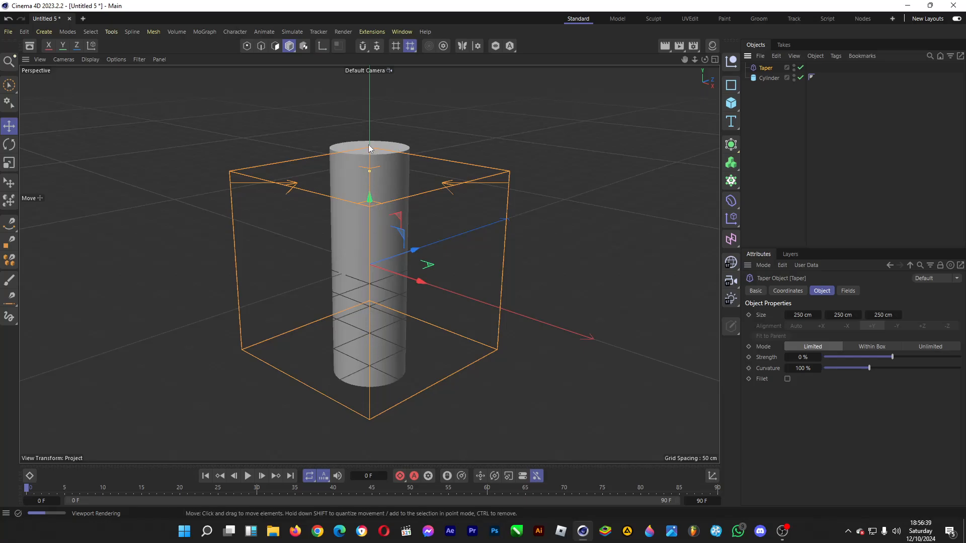
{"action": "mouse_move", "coordinate": [907, 358]}
{"action": "left_mouse_down"}
{"action": "mouse_move", "coordinate": [962, 361]}
{"action": "mouse_move", "coordinate": [892, 358]}
{"action": "left_mouse_up"}
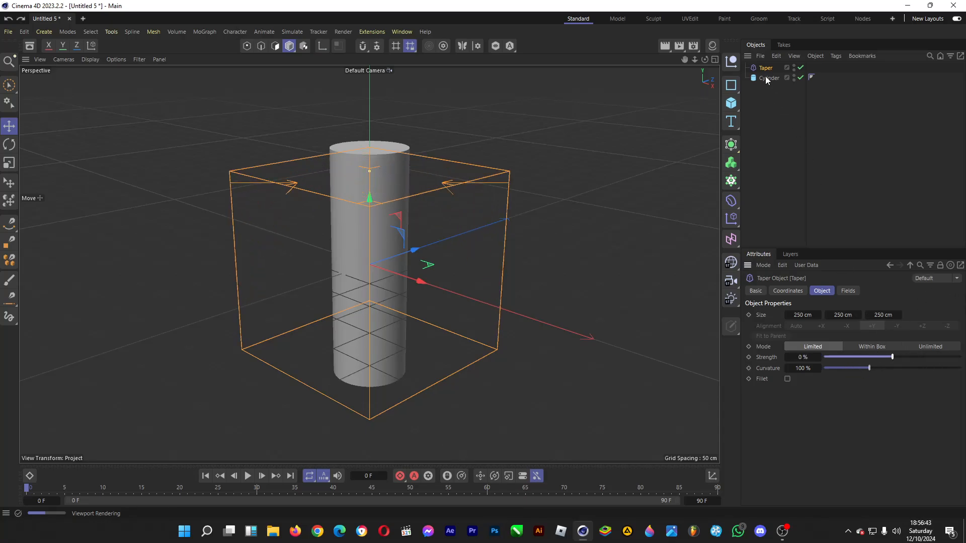
- Make the Taper deformer a child of the Cylinder and set its strength to 100% and curvature to 171%
{"action": "left_click_drag", "start_coordinate": [765, 74], "coordinate": [767, 77]}
{"action": "left_click_drag", "start_coordinate": [893, 358], "coordinate": [744, 377]}
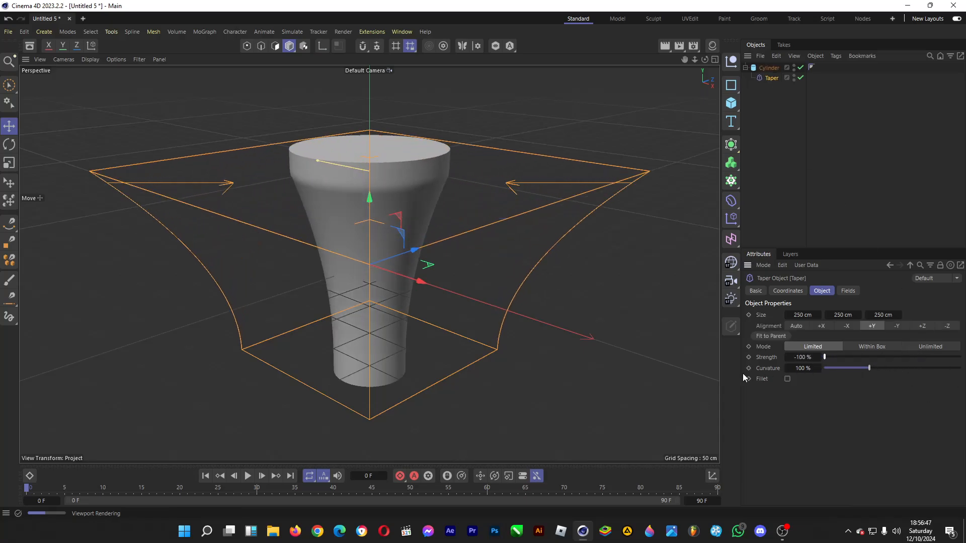
{"action": "left_click_drag", "start_coordinate": [824, 357], "coordinate": [961, 356]}
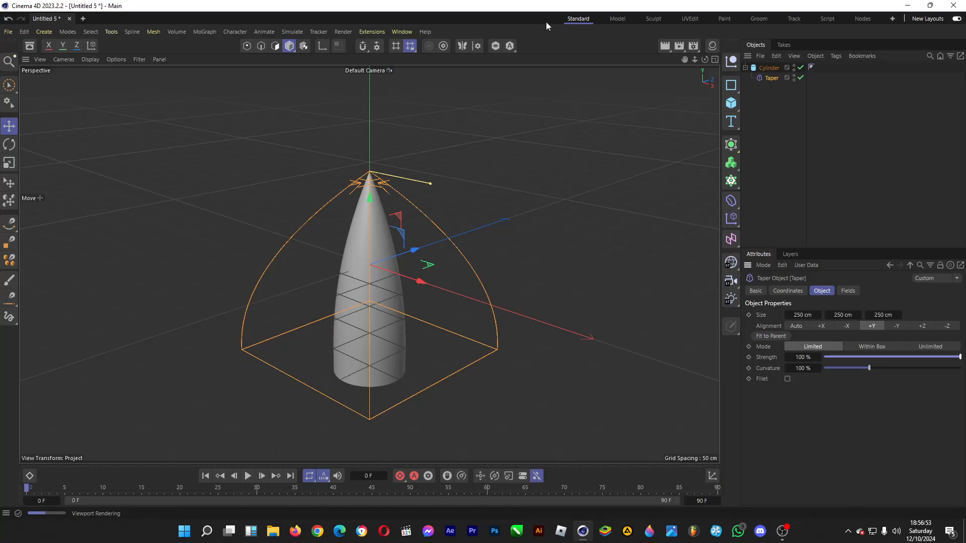
{"action": "left_click_drag", "start_coordinate": [876, 369], "coordinate": [901, 379]}
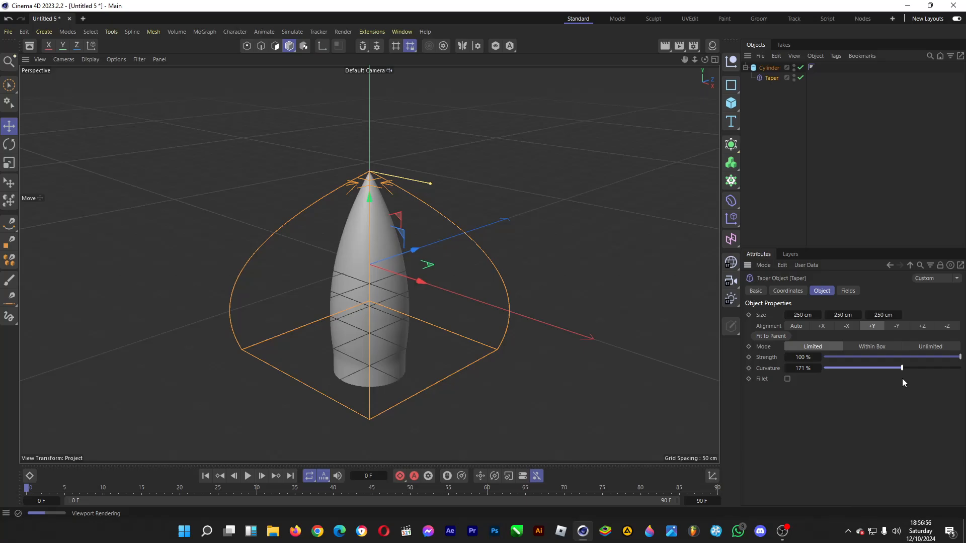
- Merge the tapered cylinder and its deformer into one polygon object with Connect Objects + Delete
{"action": "right_click", "coordinate": [768, 68]}
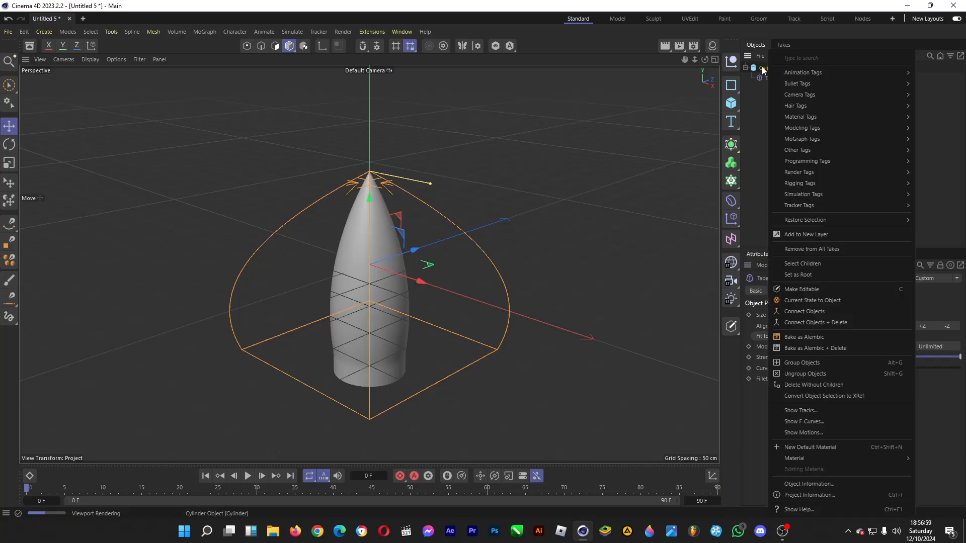
{"action": "left_click", "coordinate": [819, 324]}
{"action": "left_click", "coordinate": [596, 276]}
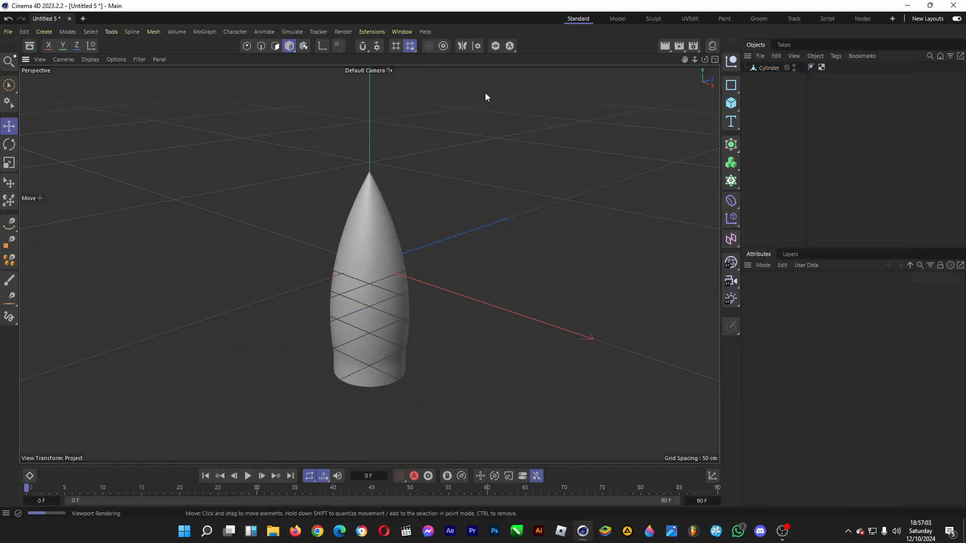
- Undo the merge of the tapered cylinder and delete its Taper deformer
{"action": "key", "text": "ctrl+z"}
{"action": "key", "text": "ctrl+z"}
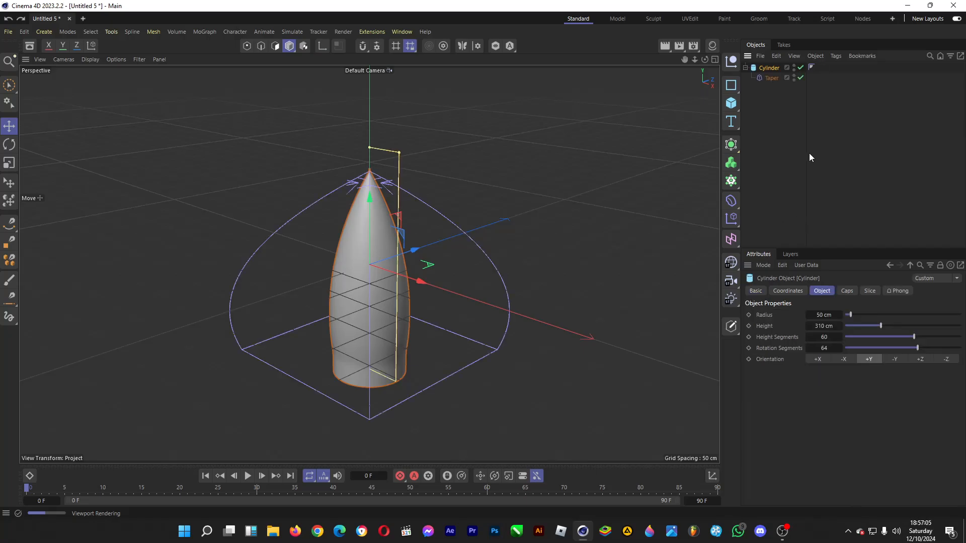
{"action": "key", "text": "ctrl+z"}
{"action": "key", "text": "ctrl+z"}
{"action": "left_click", "coordinate": [768, 79]}
{"action": "key", "text": "Delete"}
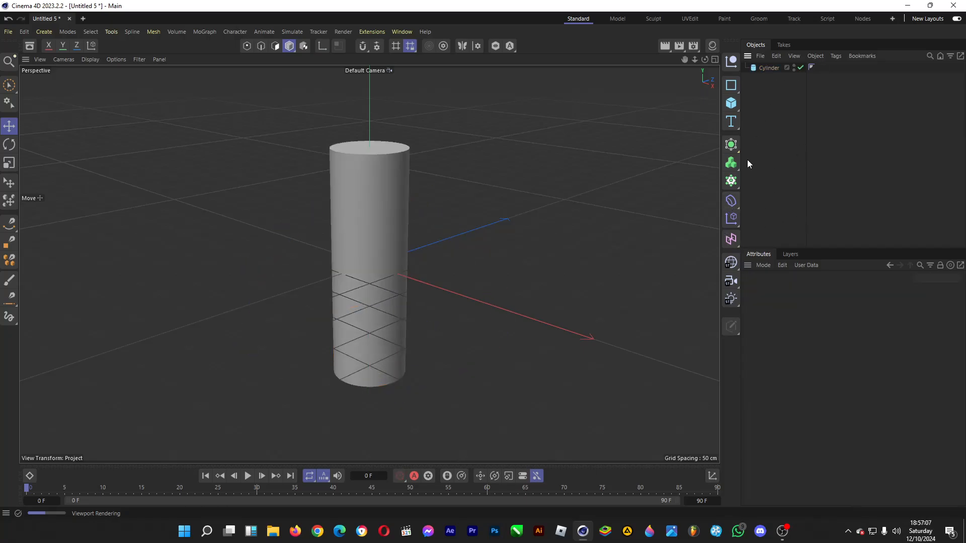
- Add an Explosion FX deformer as a child of the Cylinder and set its time to 0%
{"action": "left_click", "coordinate": [731, 200]}
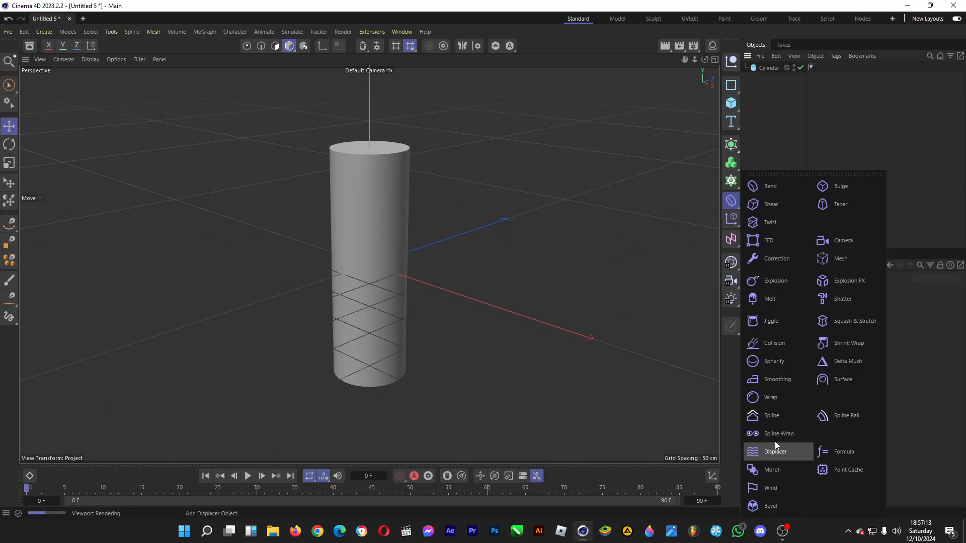
{"action": "left_click", "coordinate": [862, 281]}
{"action": "left_click_drag", "start_coordinate": [771, 74], "coordinate": [771, 79]}
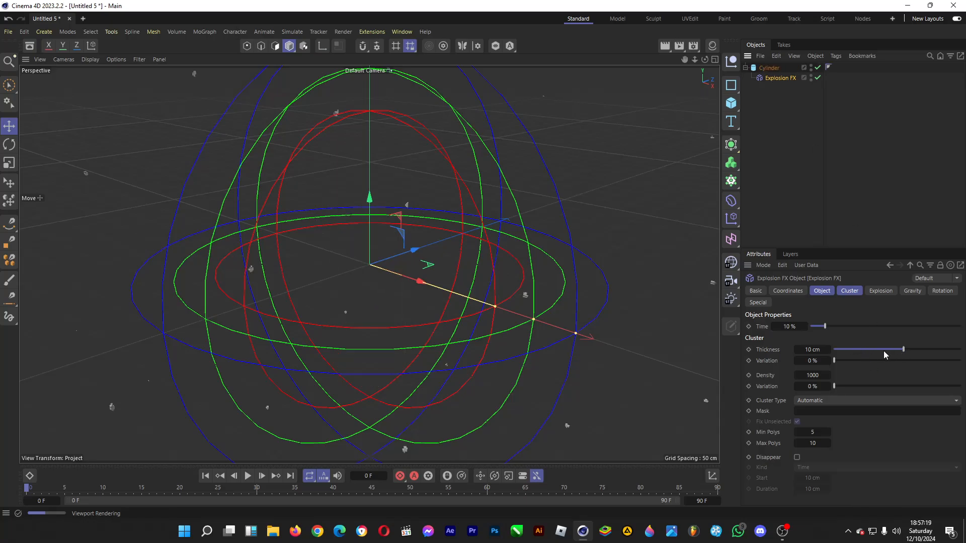
{"action": "left_click", "coordinate": [822, 291]}
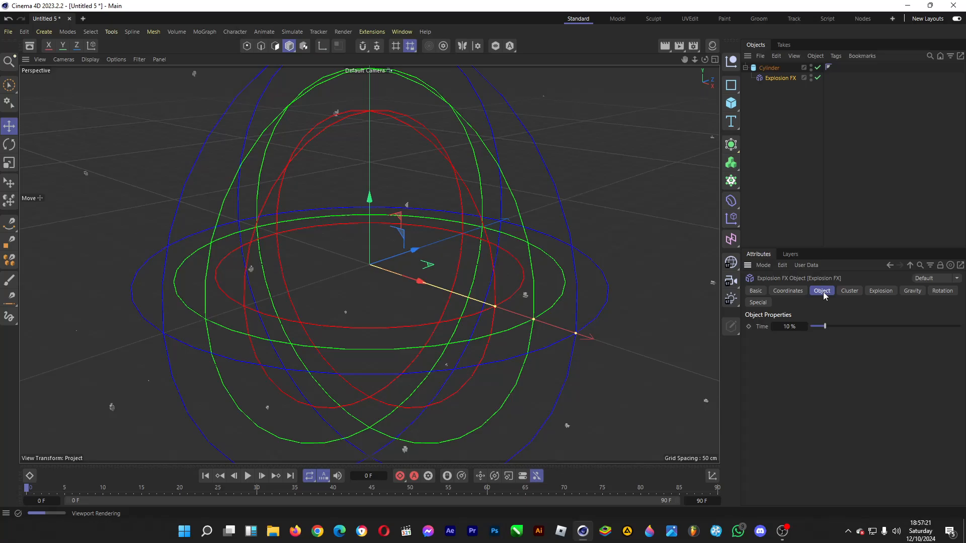
{"action": "left_click_drag", "start_coordinate": [827, 330], "coordinate": [797, 341]}
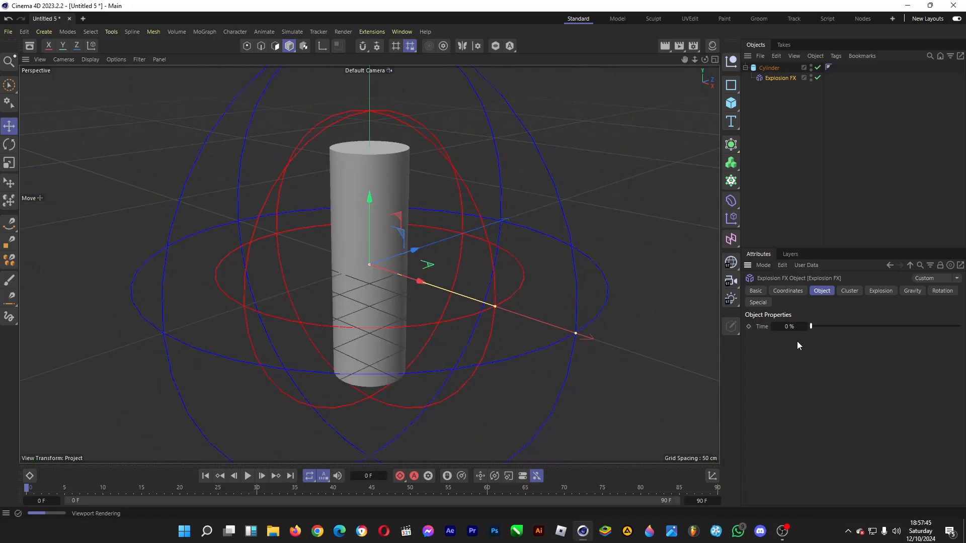
- Raise the Explosion FX deformer's time slightly above zero to burst only the middle of the cylinder, then deselect it
{"action": "left_click", "coordinate": [733, 200]}
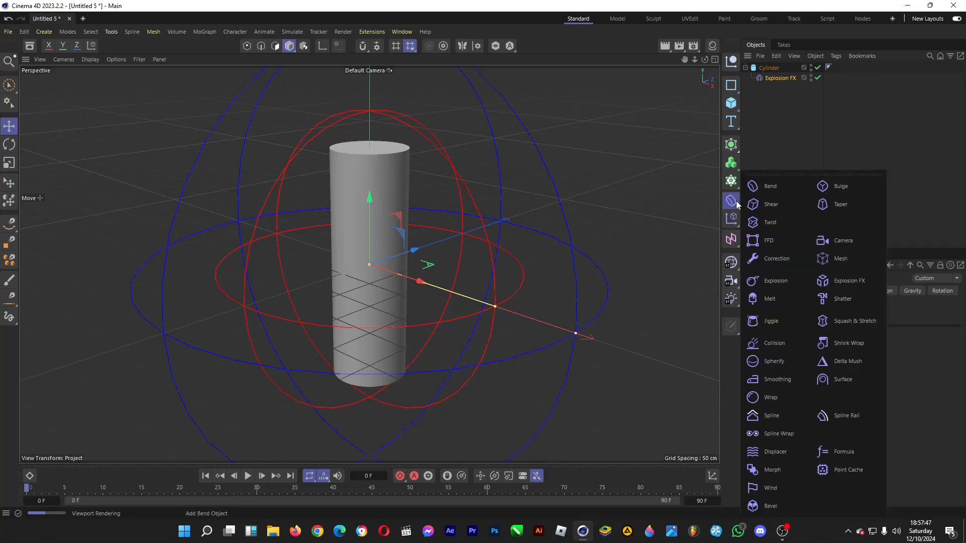
{"action": "left_click", "coordinate": [775, 117]}
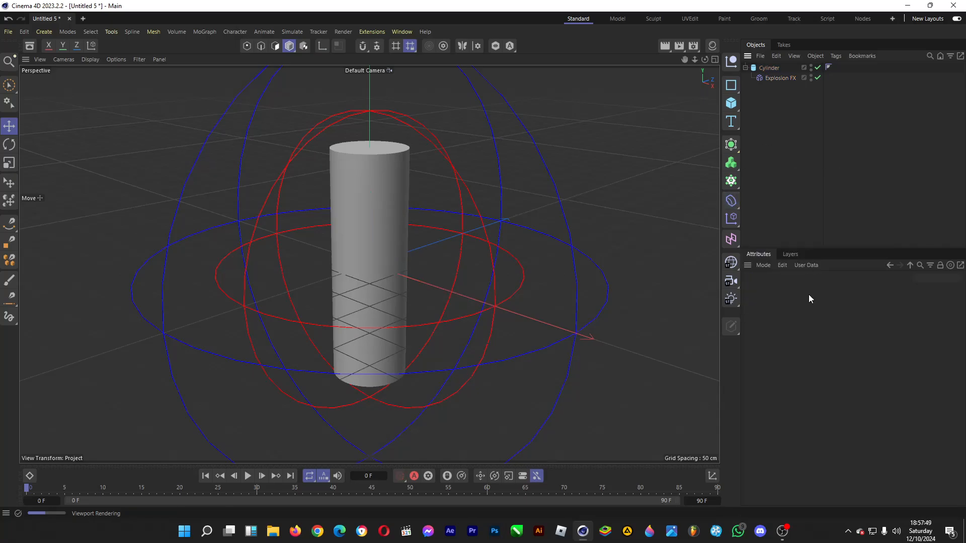
{"action": "left_click", "coordinate": [780, 78]}
{"action": "left_click_drag", "start_coordinate": [832, 325], "coordinate": [815, 327]}
{"action": "left_click", "coordinate": [731, 201]}
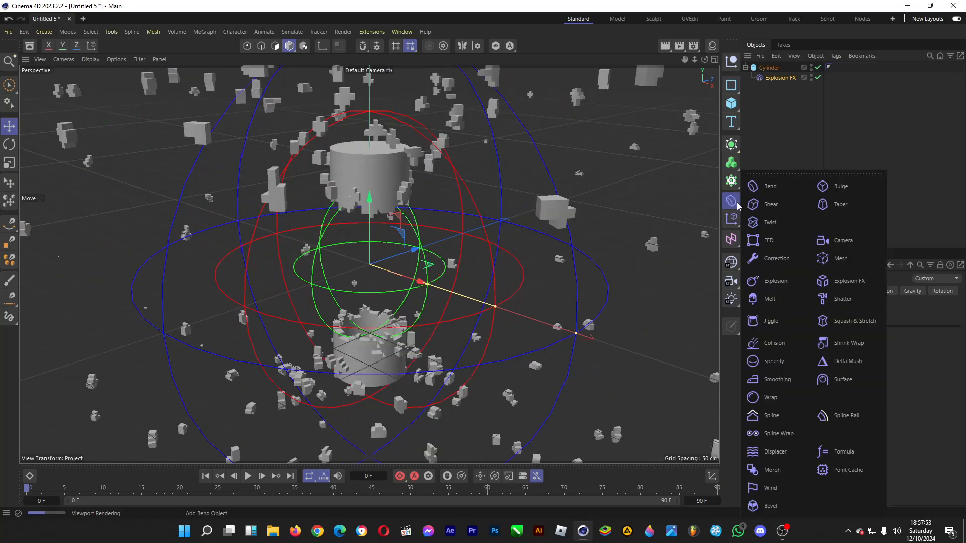
{"action": "left_click", "coordinate": [780, 125]}
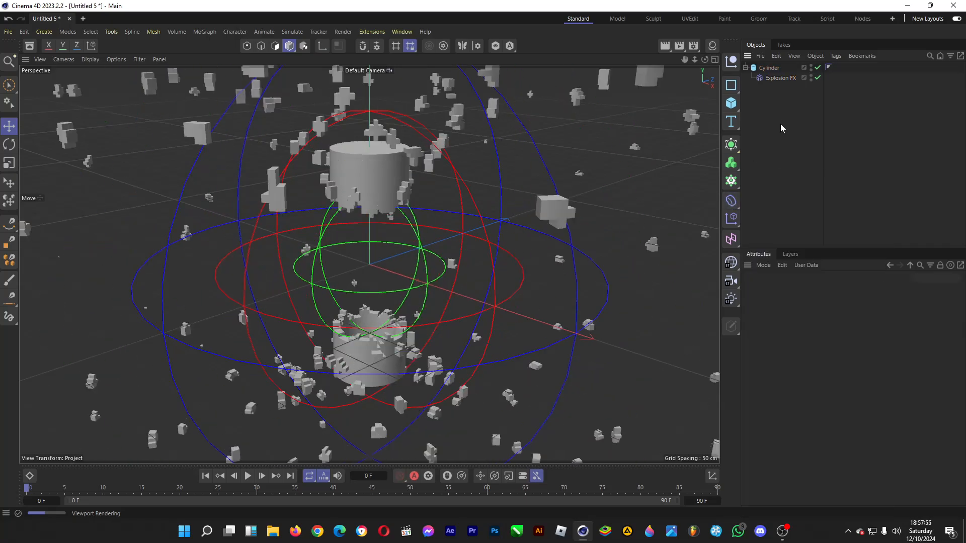